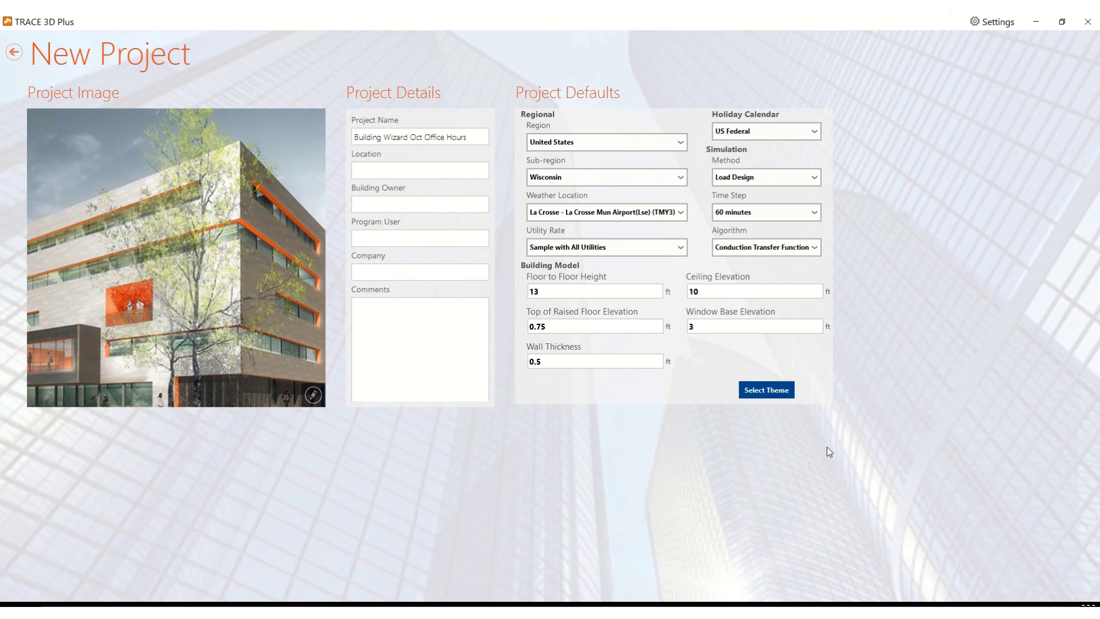
Go to theme selection for the new project 'Building Wizard Oct Office Hours'.
{"action": "left_click", "coordinate": [772, 393]}
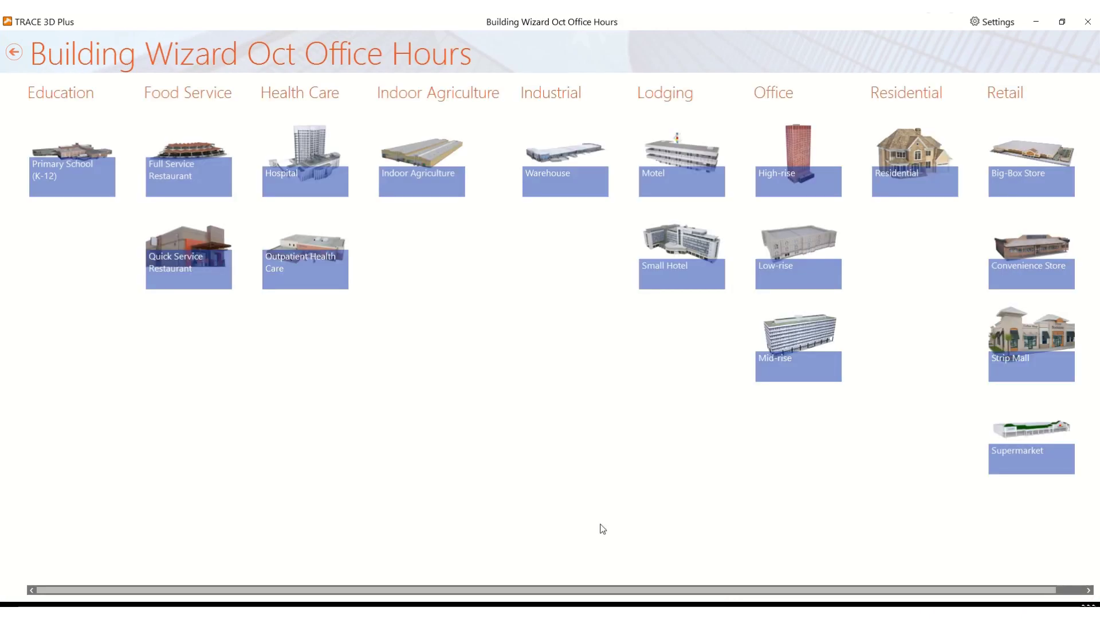
Preview the Small Hotel theme, then create the project from the Office Low-rise theme.
{"action": "left_click_drag", "start_coordinate": [394, 597], "coordinate": [366, 590]}
{"action": "left_click", "coordinate": [671, 276]}
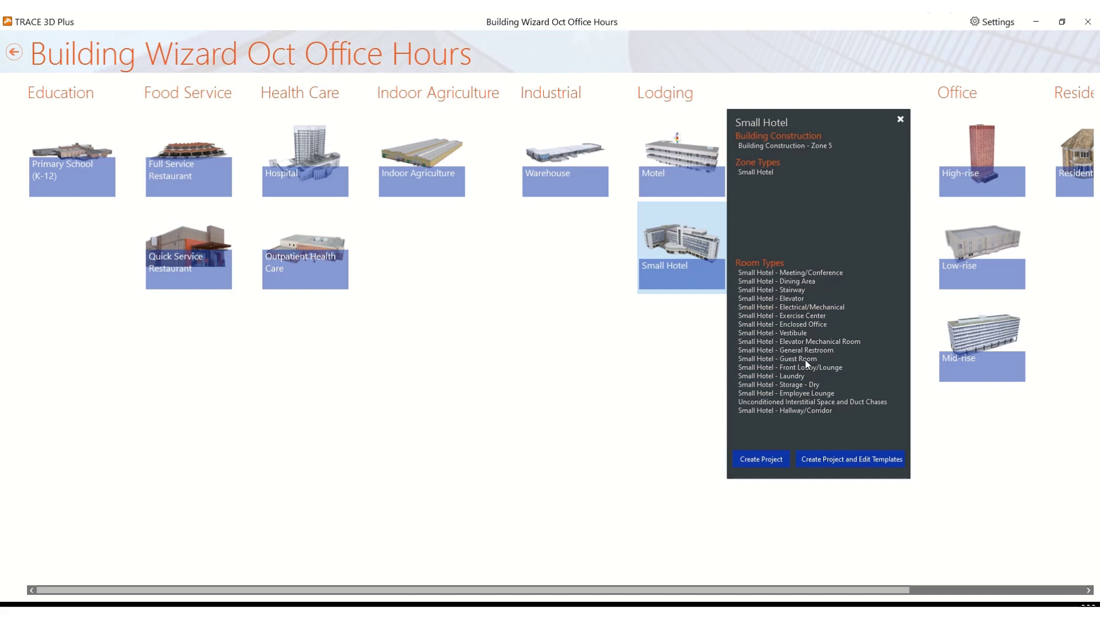
{"action": "left_click", "coordinate": [901, 119]}
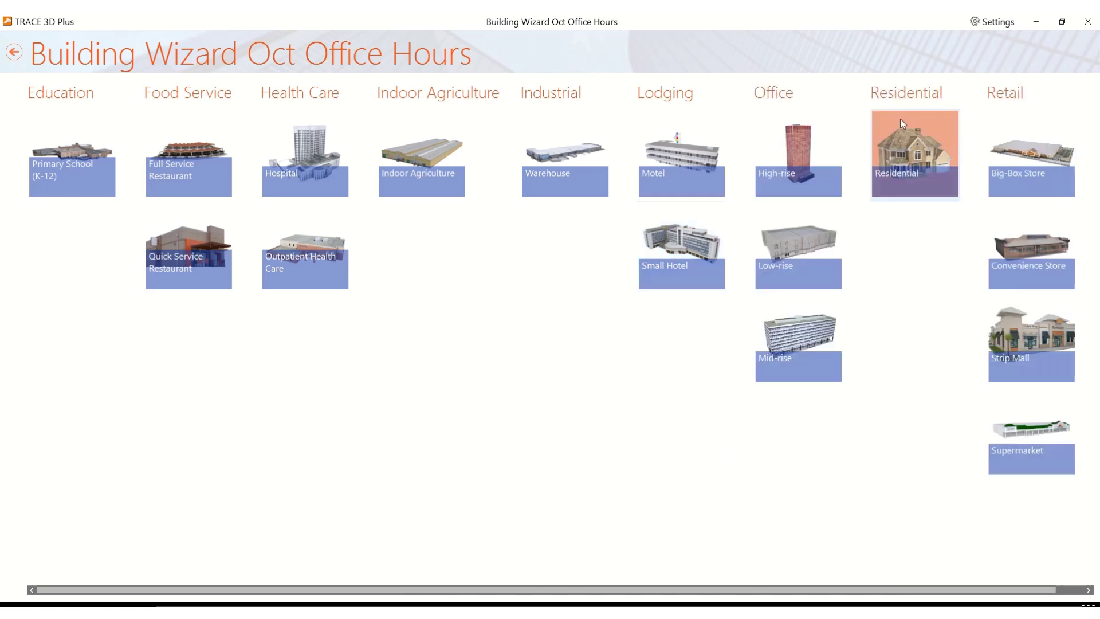
{"action": "left_click", "coordinate": [807, 275]}
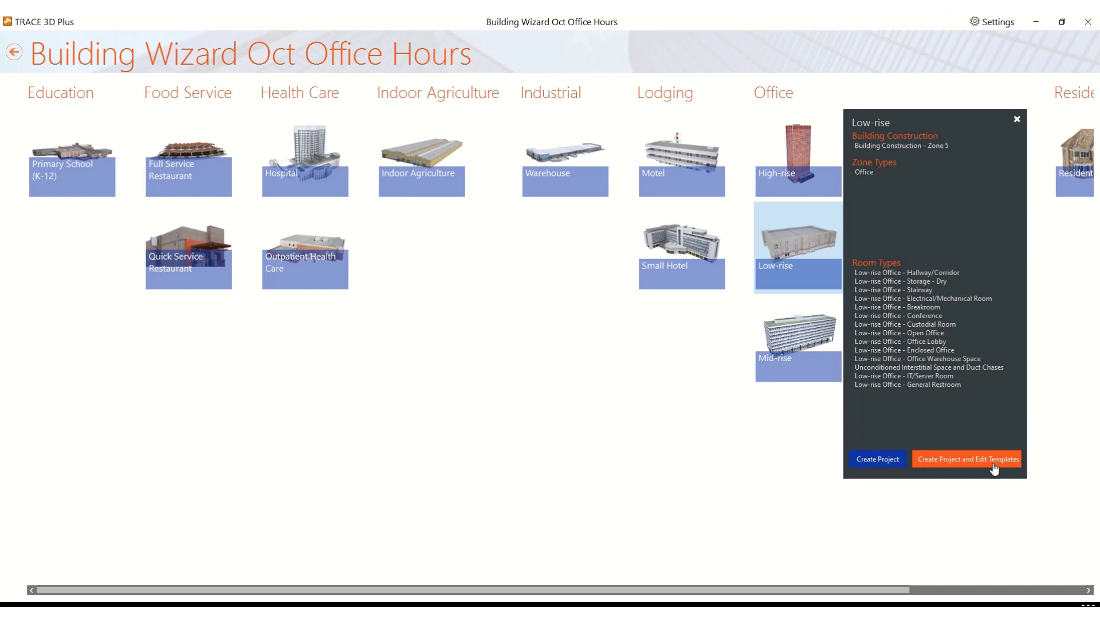
{"action": "left_click", "coordinate": [858, 461]}
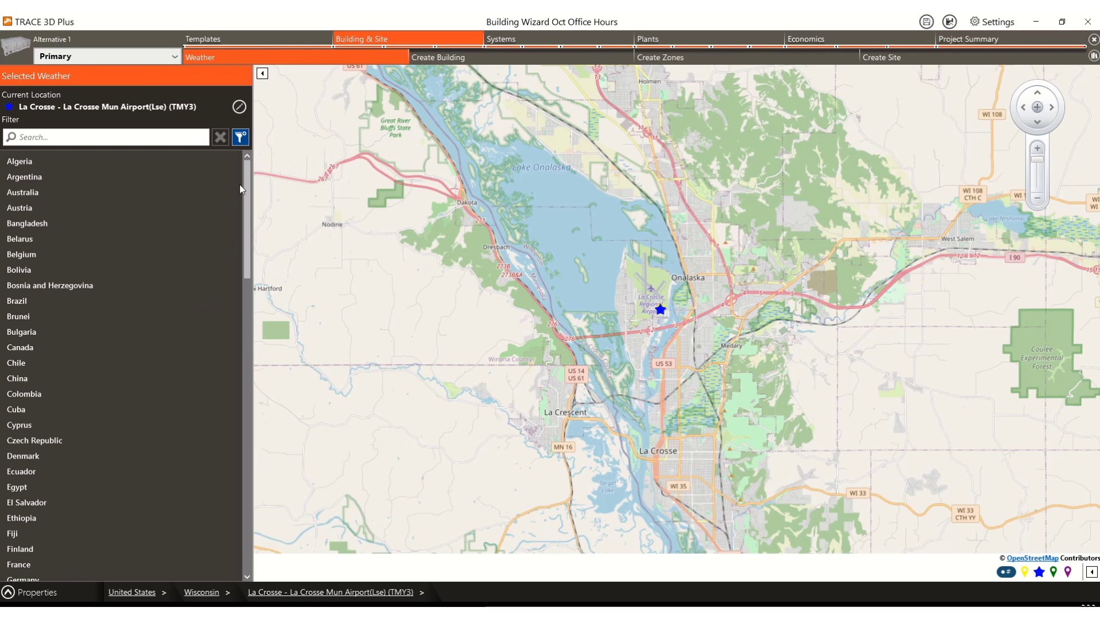
Keep La Crosse as the weather location and go to the Create Building page.
{"action": "left_click_drag", "start_coordinate": [247, 186], "coordinate": [263, 536]}
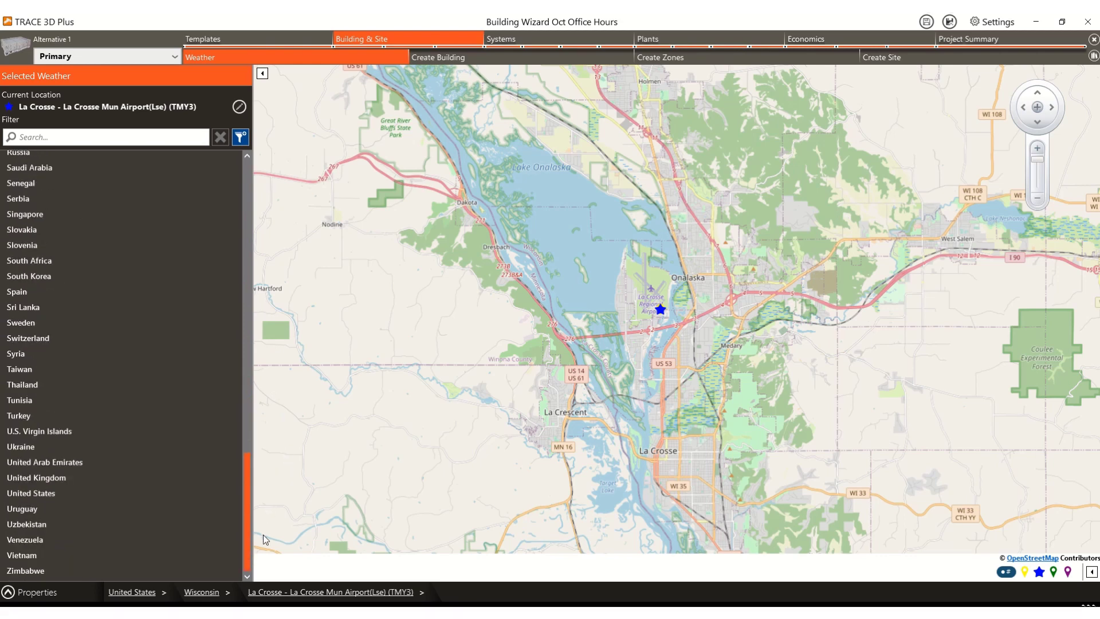
{"action": "left_click_drag", "start_coordinate": [250, 473], "coordinate": [248, 467]}
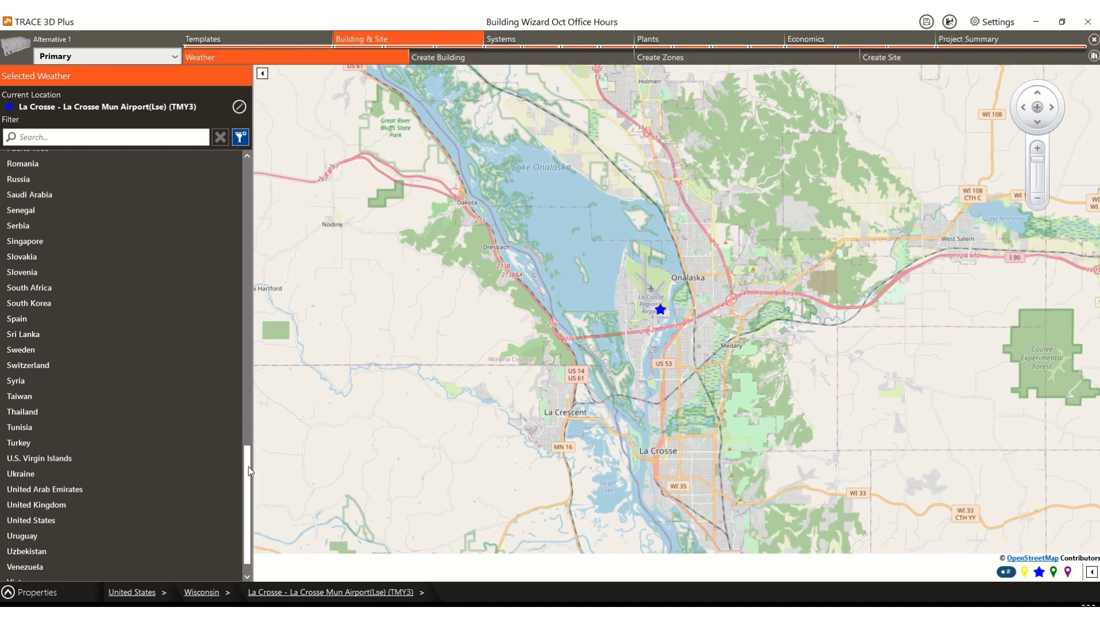
{"action": "left_click", "coordinate": [463, 60]}
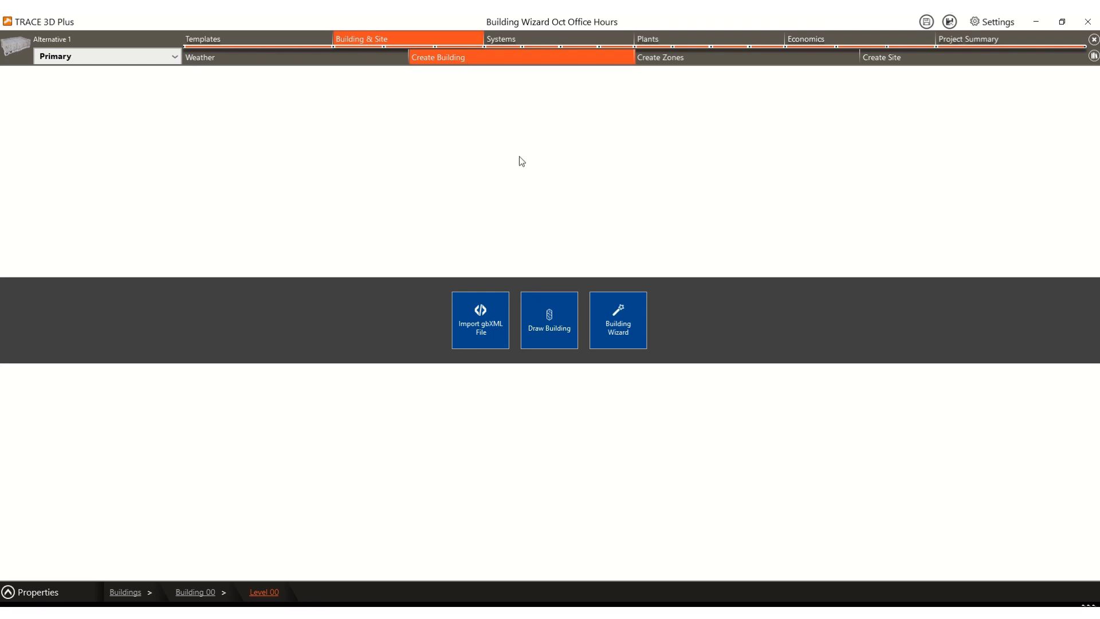
Launch the Building Wizard with the T Shaped Building layout.
{"action": "left_click", "coordinate": [631, 343]}
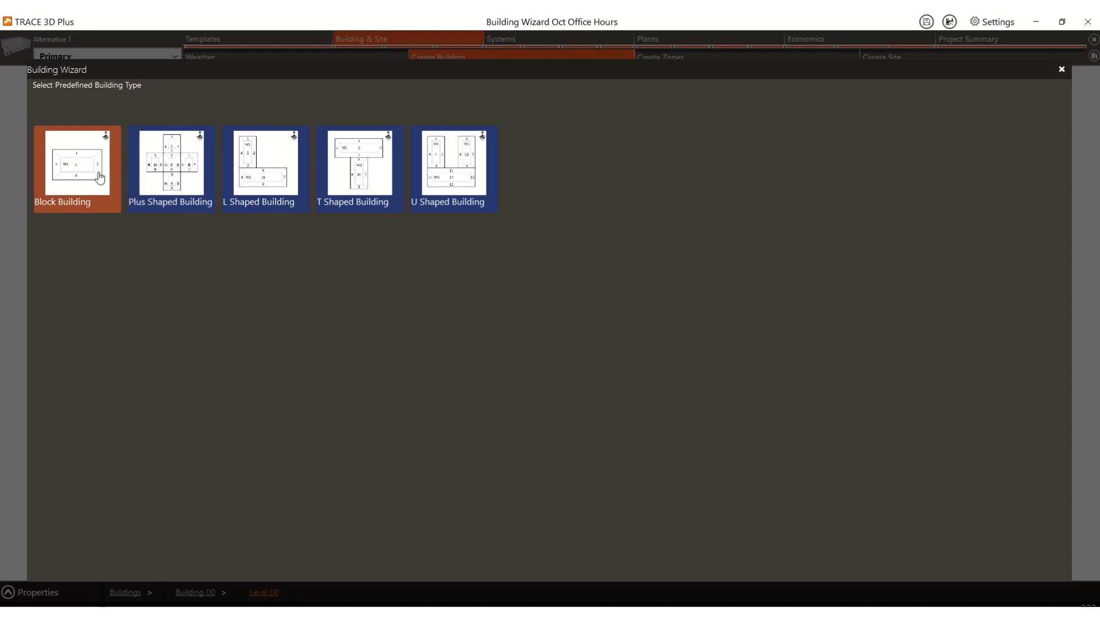
{"action": "left_click", "coordinate": [351, 169]}
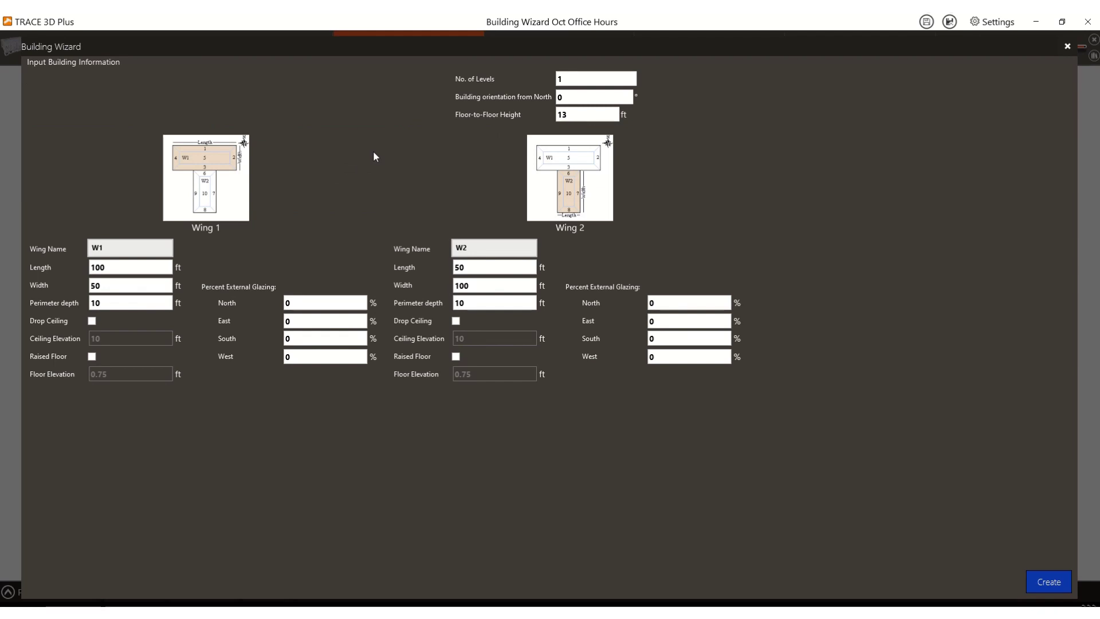
Rename the wings North and South and set the building to 3 levels.
{"action": "left_click", "coordinate": [113, 247]}
{"action": "left_click_drag", "start_coordinate": [112, 247], "coordinate": [40, 232]}
{"action": "type", "text": "North"}
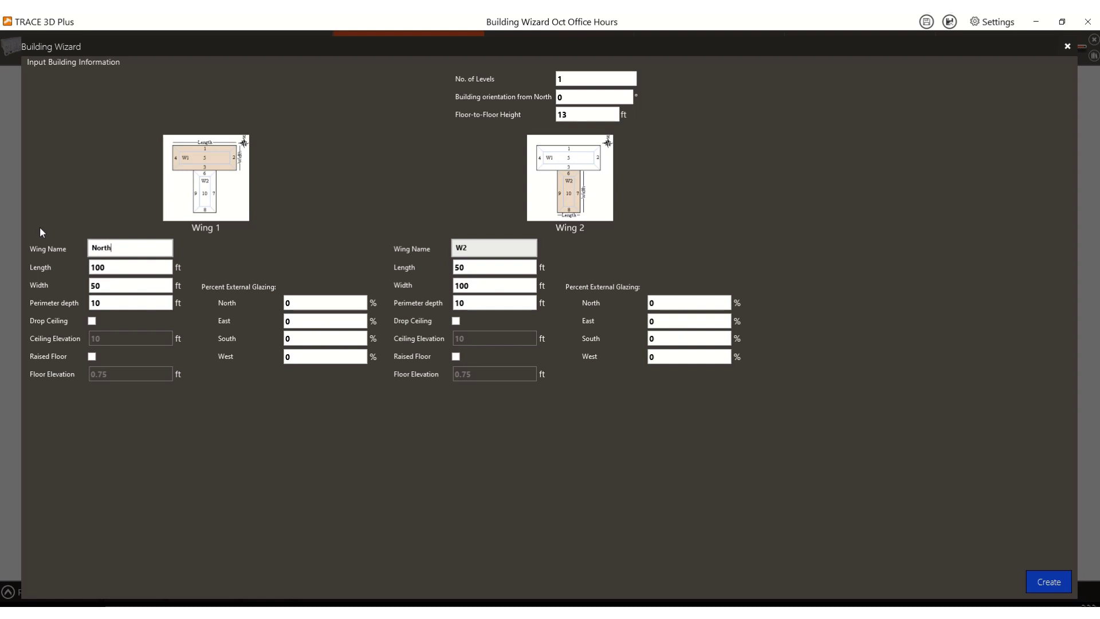
{"action": "left_click", "coordinate": [470, 248]}
{"action": "left_click_drag", "start_coordinate": [470, 248], "coordinate": [399, 240]}
{"action": "type", "text": "South"}
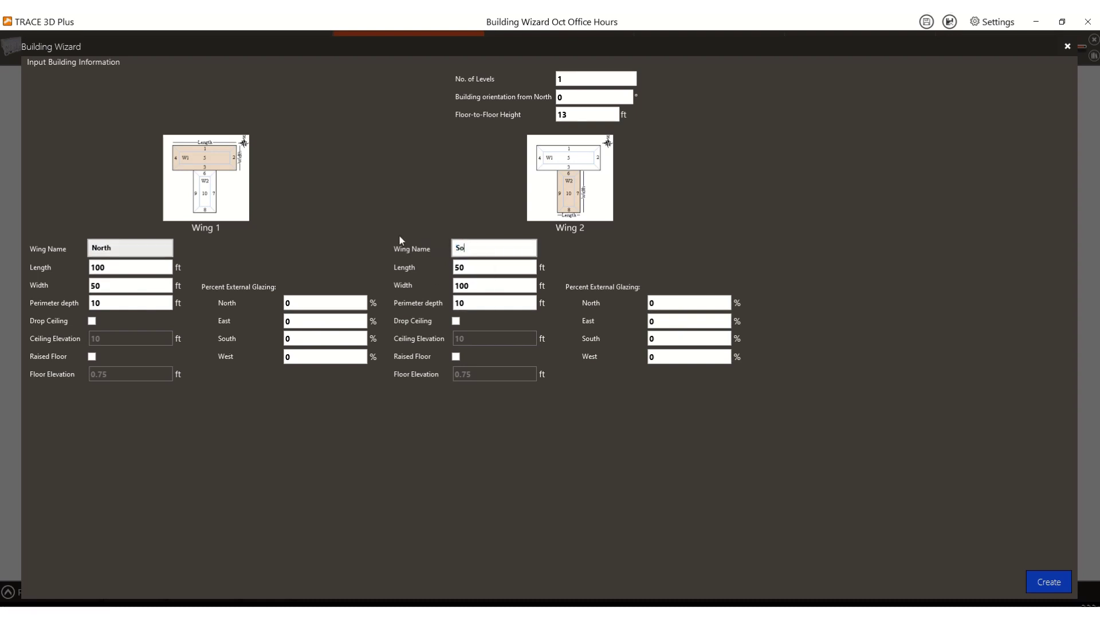
{"action": "double_click", "coordinate": [580, 78]}
{"action": "type", "text": "3"}
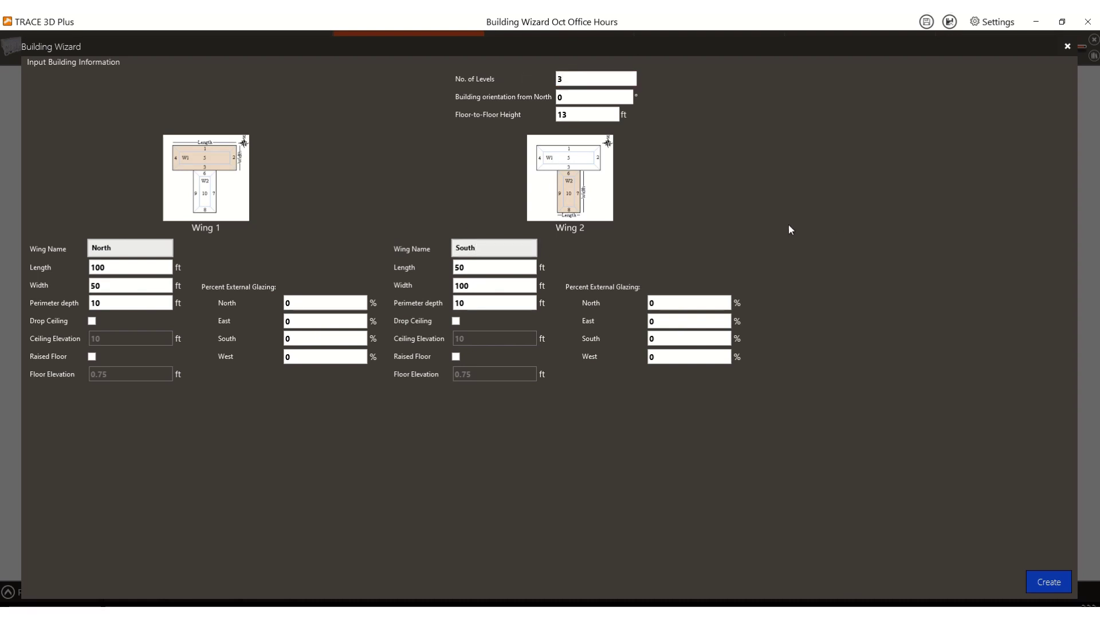
Size the North wing 500 × 250 ft and the South wing 150 × 400 ft.
{"action": "left_click", "coordinate": [120, 269]}
{"action": "double_click", "coordinate": [120, 269]}
{"action": "type", "text": "500"}
{"action": "left_click", "coordinate": [112, 285]}
{"action": "double_click", "coordinate": [112, 285]}
{"action": "type", "text": "250"}
{"action": "double_click", "coordinate": [484, 267]}
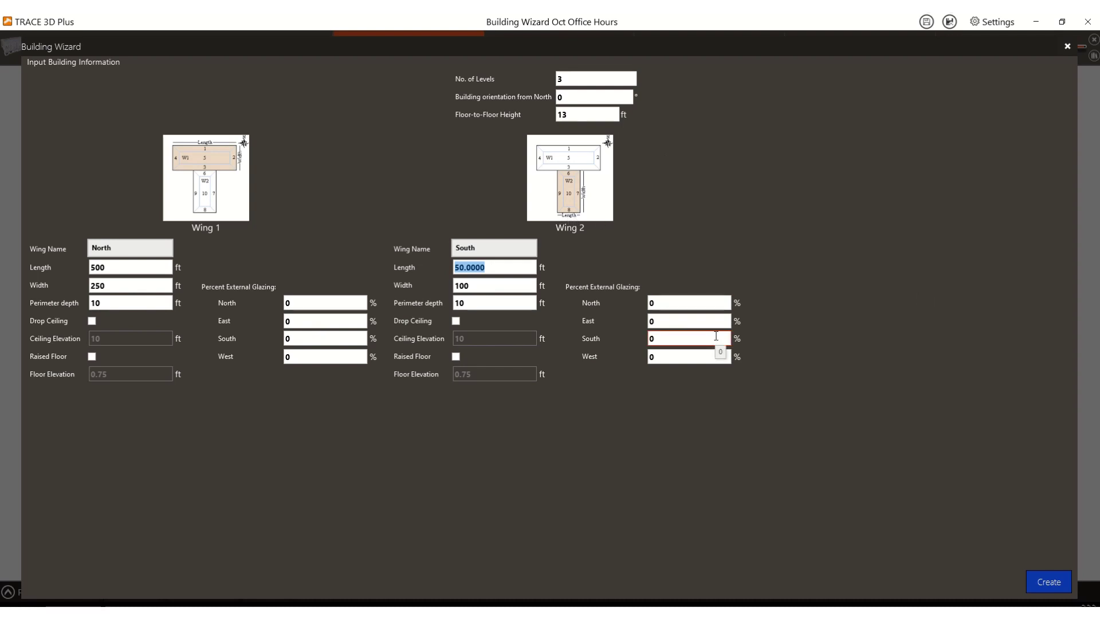
{"action": "type", "text": "150"}
{"action": "key", "text": "Tab"}
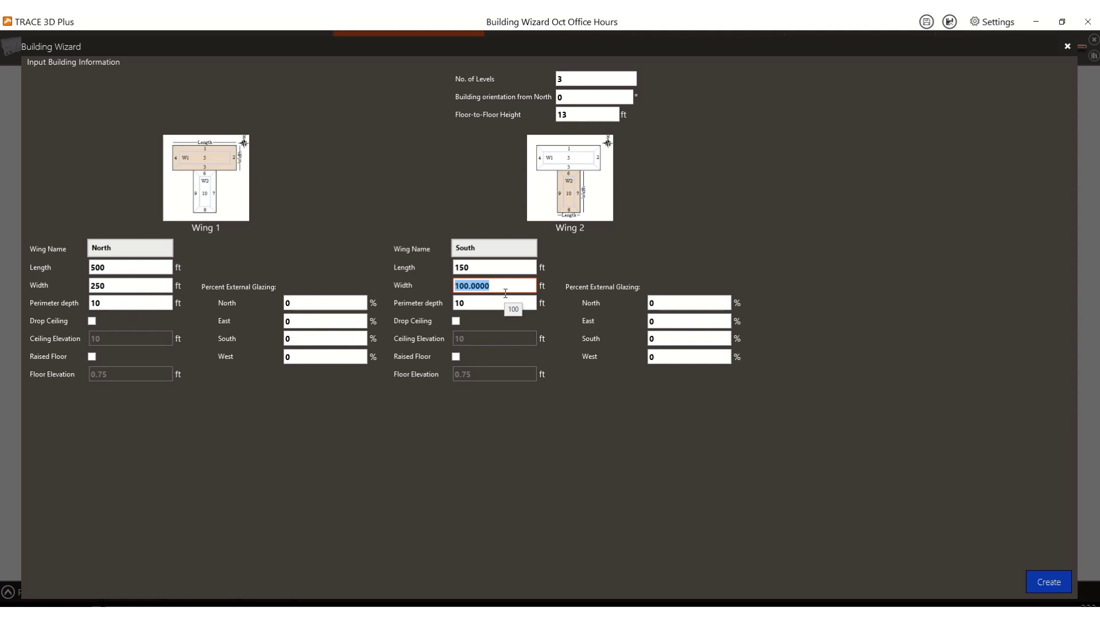
{"action": "type", "text": "400."}
{"action": "key", "text": "BackSpace"}
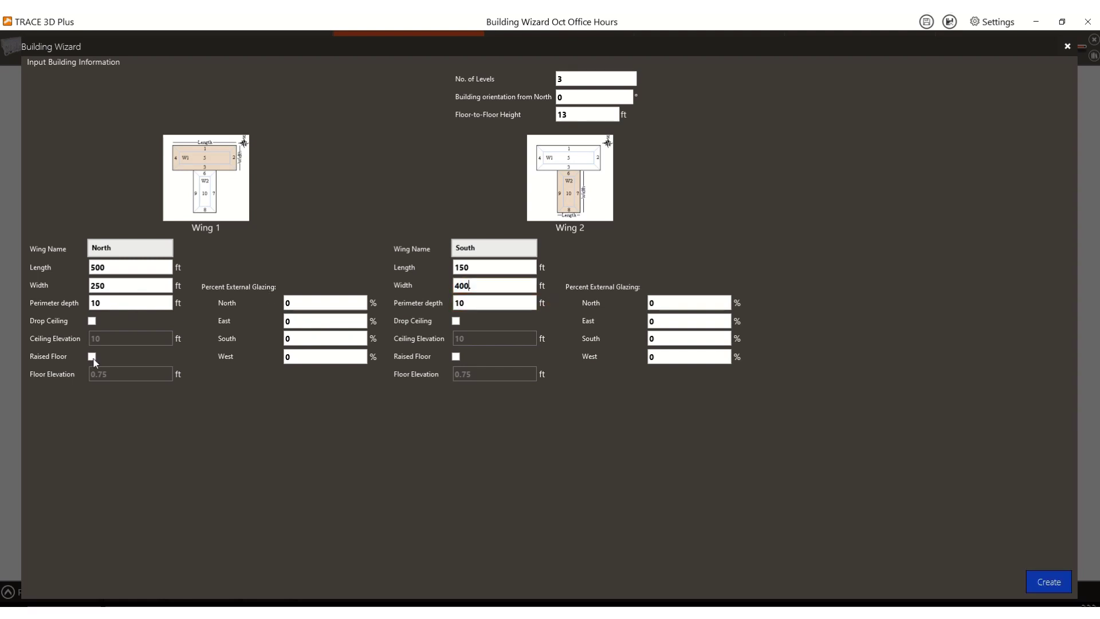
Set the North wing's perimeter depth to 75 ft.
{"action": "left_click", "coordinate": [111, 303]}
{"action": "type", "text": "."}
{"action": "left_click", "coordinate": [109, 302]}
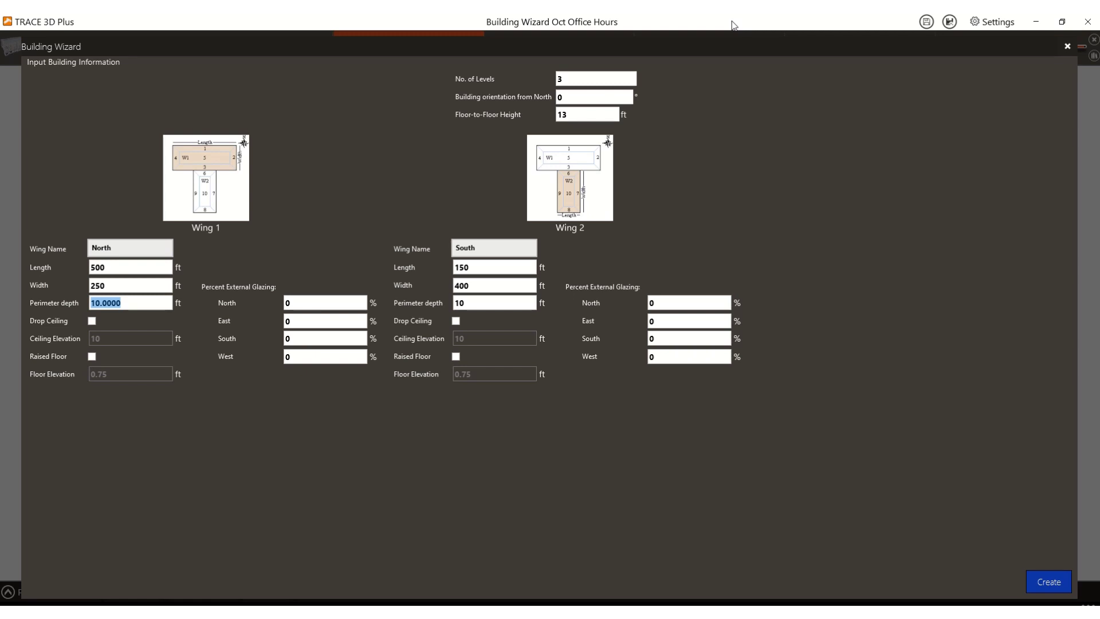
{"action": "type", "text": "75"}
Set the South wing's perimeter depth to 35 ft, leaving the North wing without a drop ceiling.
{"action": "left_click", "coordinate": [482, 302]}
{"action": "left_click", "coordinate": [92, 321]}
{"action": "left_click", "coordinate": [92, 321]}
Give the North wing 40% glazing on its north, east, south and west faces.
{"action": "left_click", "coordinate": [318, 305]}
{"action": "double_click", "coordinate": [318, 304]}
{"action": "type", "text": "40"}
{"action": "key", "text": "Tab"}
{"action": "type", "text": "40"}
{"action": "key", "text": "Tab"}
{"action": "type", "text": "40"}
{"action": "key", "text": "Tab"}
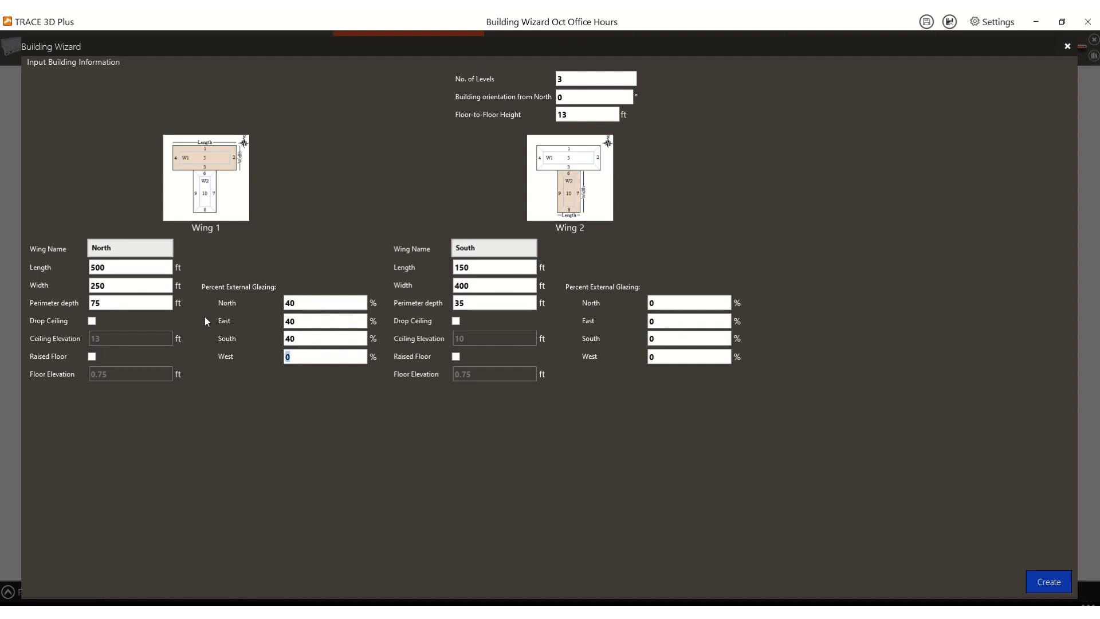
{"action": "type", "text": "40"}
Glaze the South wing 40/40/75/40% and generate the T-shaped building.
{"action": "left_click", "coordinate": [670, 304]}
{"action": "type", "text": "40"}
{"action": "key", "text": "Tab"}
{"action": "type", "text": "40"}
{"action": "key", "text": "Tab"}
{"action": "type", "text": "75"}
{"action": "key", "text": "Tab"}
{"action": "type", "text": "49"}
{"action": "key", "text": "BackSpace"}
{"action": "type", "text": "0"}
{"action": "left_click", "coordinate": [1049, 583]}
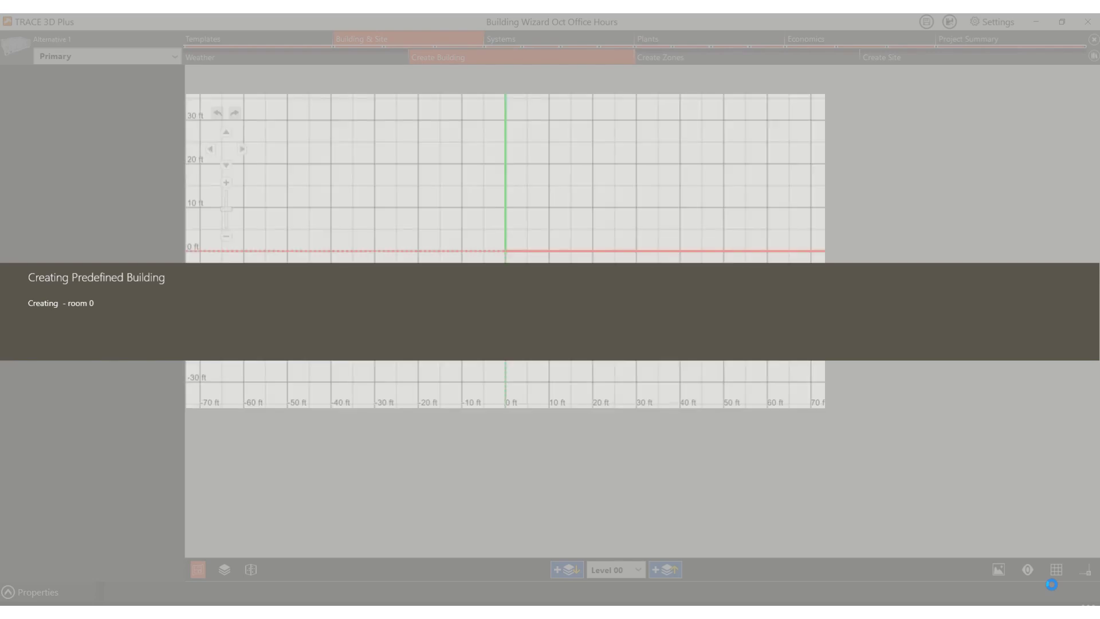
Zoom out to see the whole Level 00 floor plan of the T-shaped building.
{"action": "scroll", "coordinate": [520, 402], "scroll_direction": "down", "scroll_amount": 3}
{"action": "scroll", "coordinate": [520, 402], "scroll_direction": "down", "scroll_amount": 5}
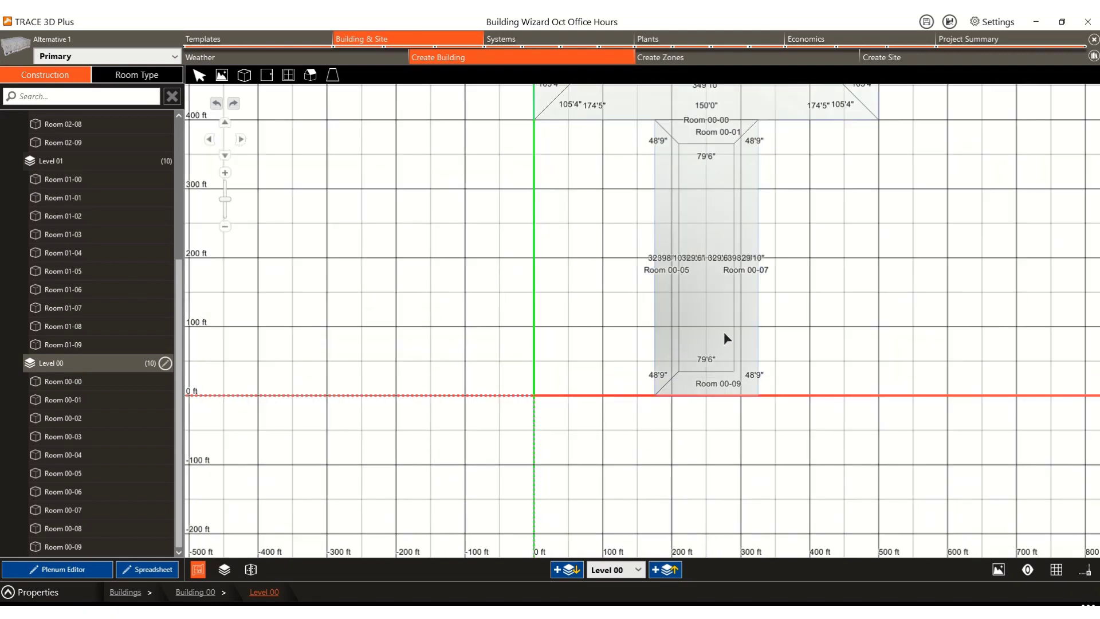
{"action": "scroll", "coordinate": [763, 379], "scroll_direction": "down", "scroll_amount": 2}
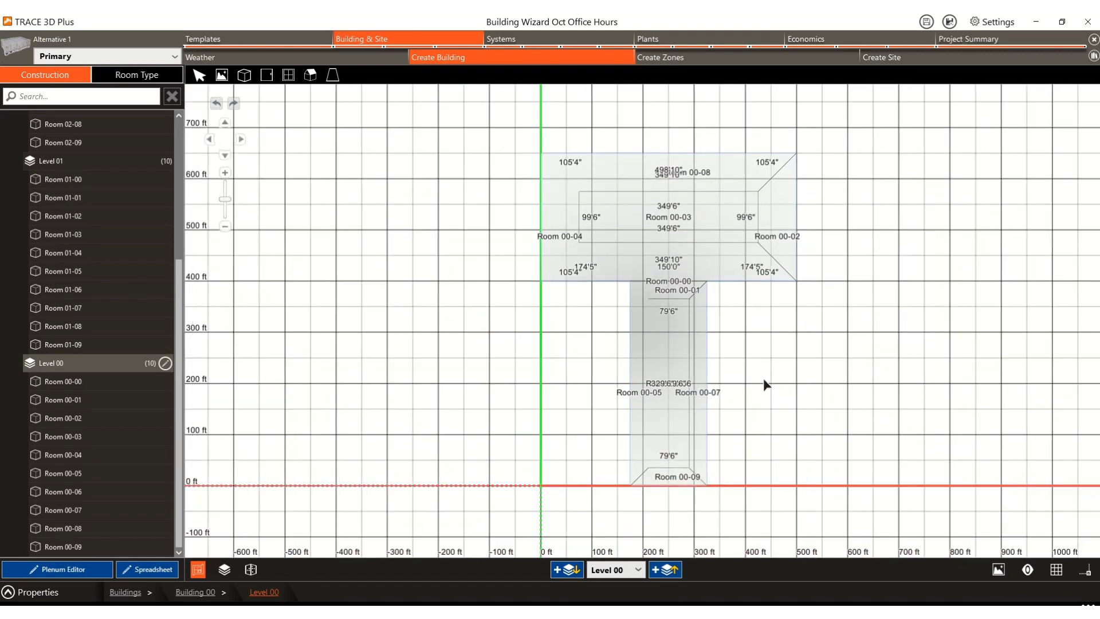
View the building in 3D from above, then return to the Level 00 plan.
{"action": "left_click", "coordinate": [253, 570]}
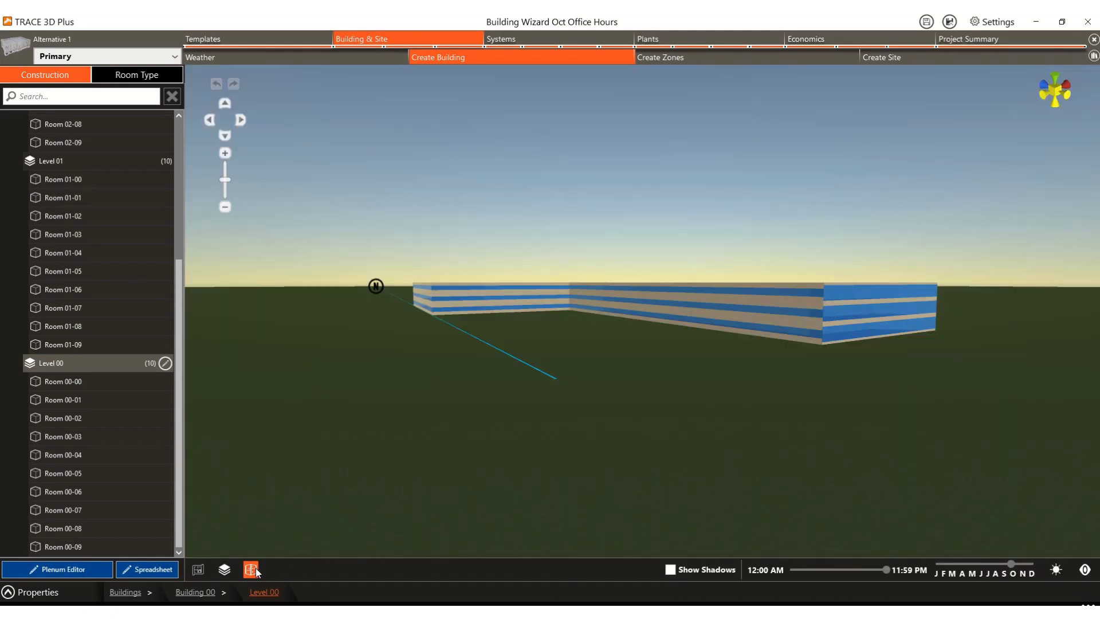
{"action": "left_click_drag", "start_coordinate": [663, 345], "coordinate": [430, 417]}
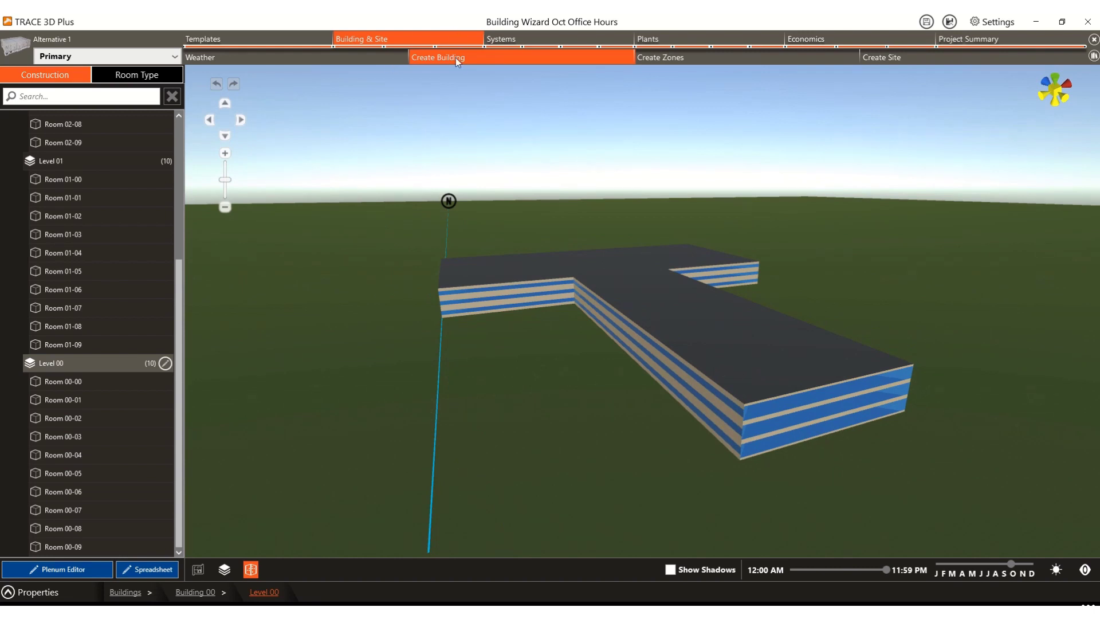
{"action": "left_click", "coordinate": [197, 569]}
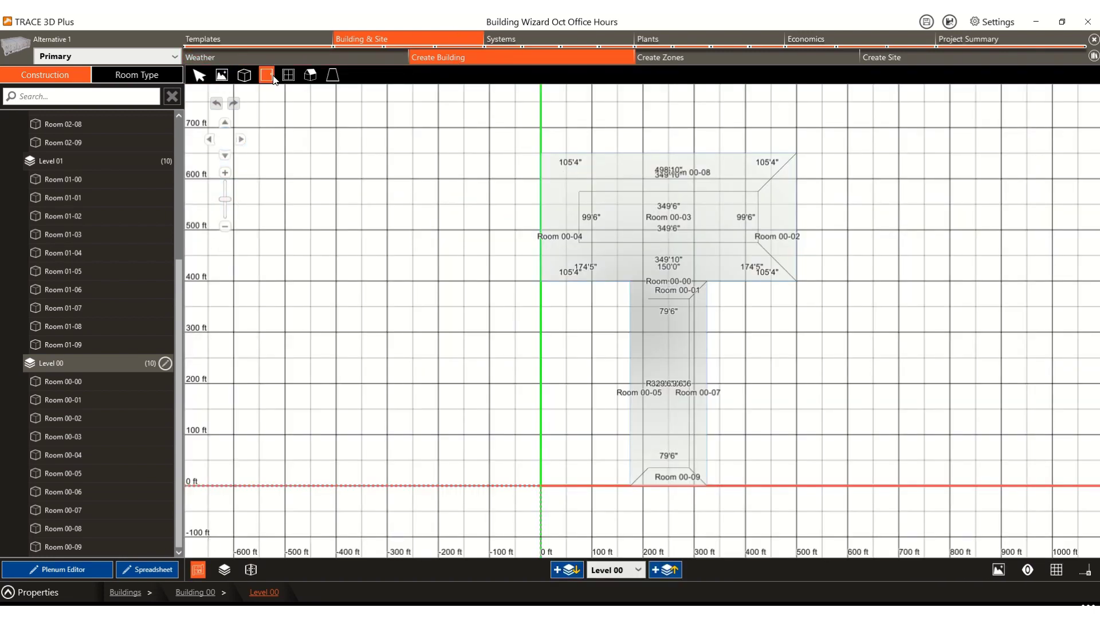
Try the Door tool, then switch to the Roof tool's shape options.
{"action": "left_click", "coordinate": [267, 75]}
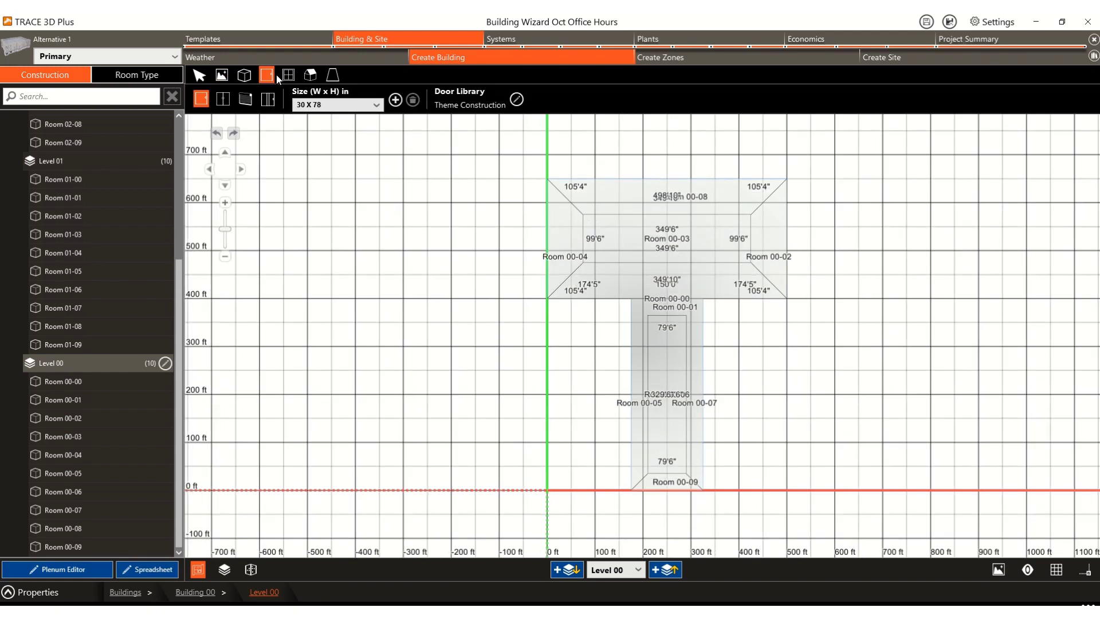
{"action": "left_click", "coordinate": [313, 75]}
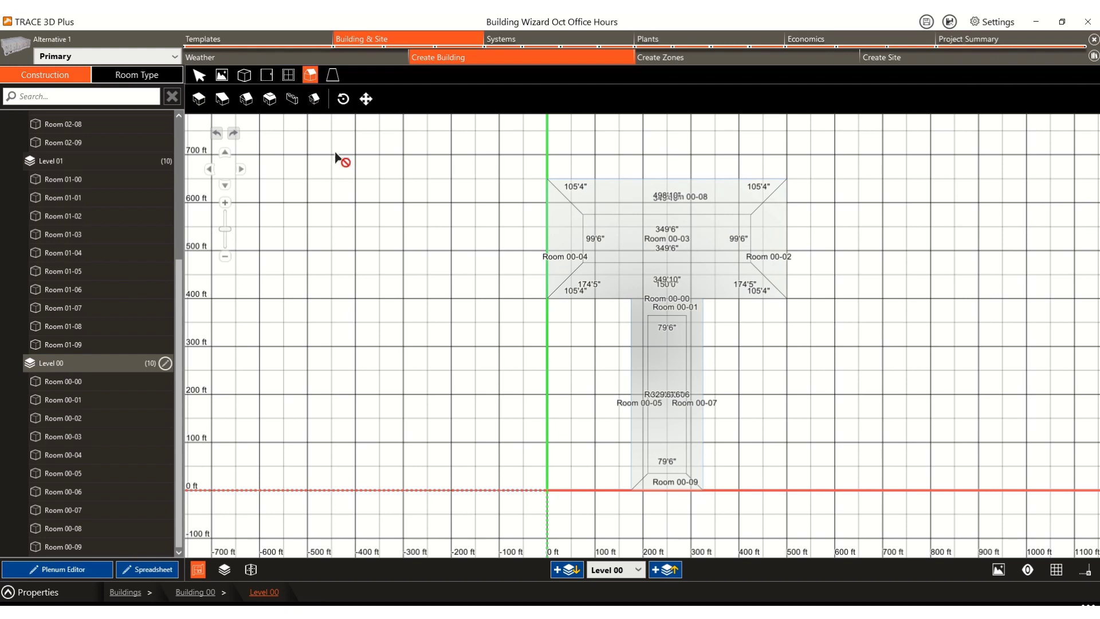